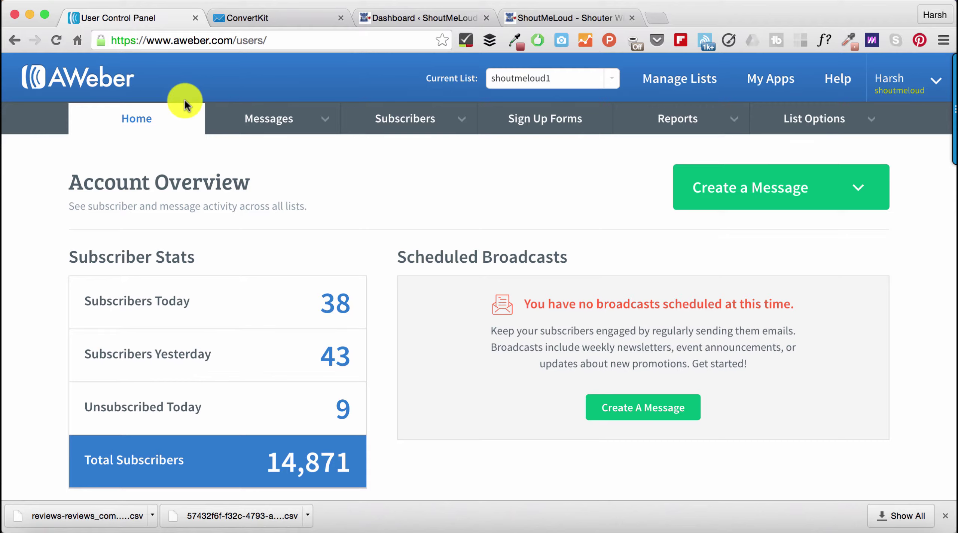
Return to ConvertKit and view the top of the empty 'SML Aweber Imported' subscribers list
left_click(256, 19)
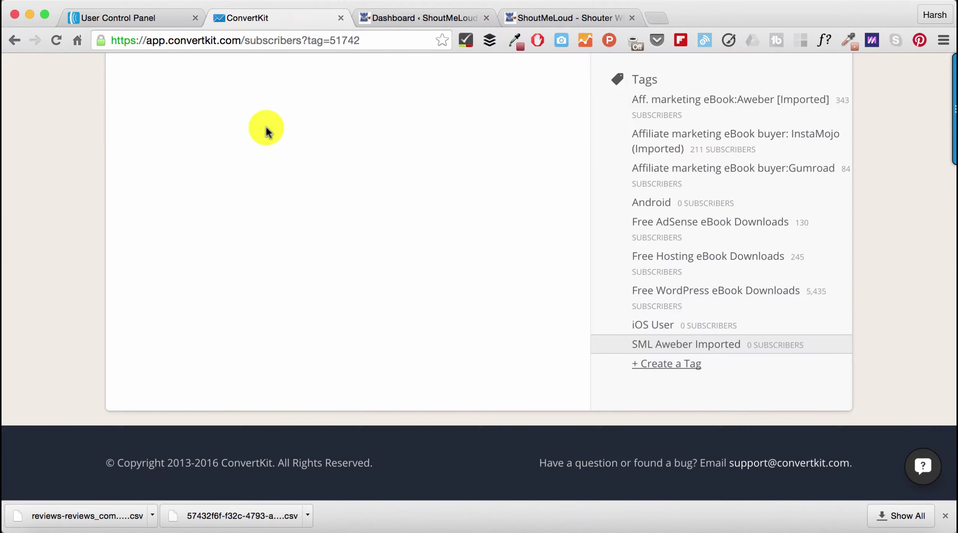
scroll(266, 127, "up", 10)
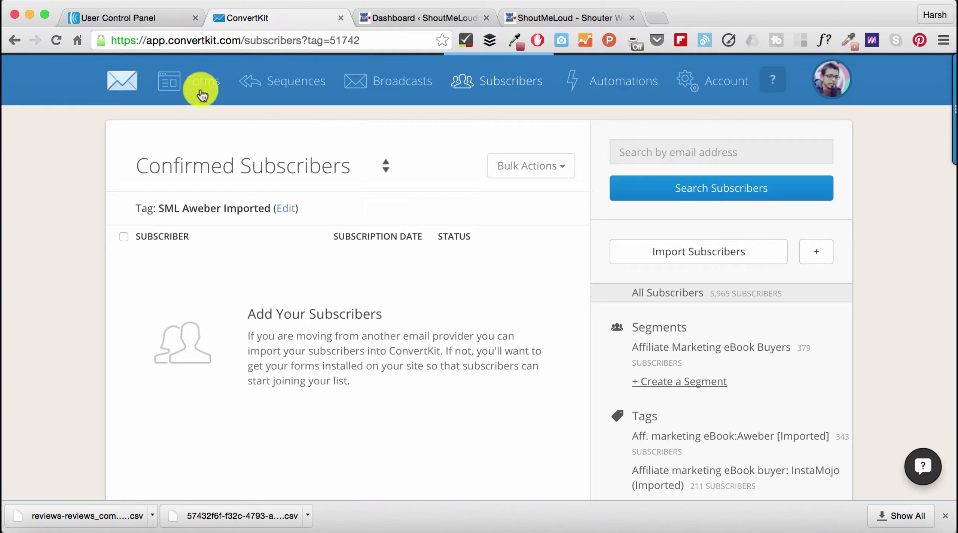
Go to AWeber's Subscribers > Manage Subscribers page
left_click(143, 23)
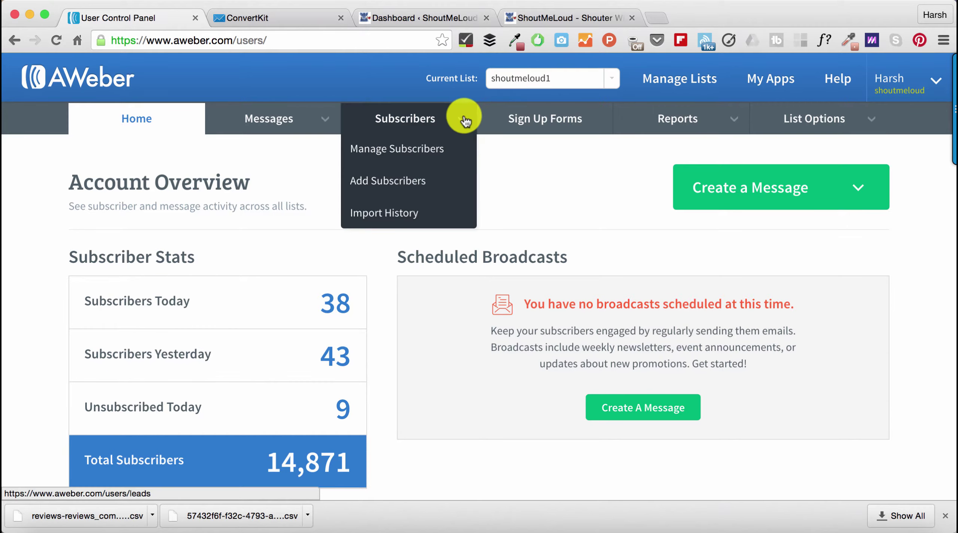
left_click(460, 118)
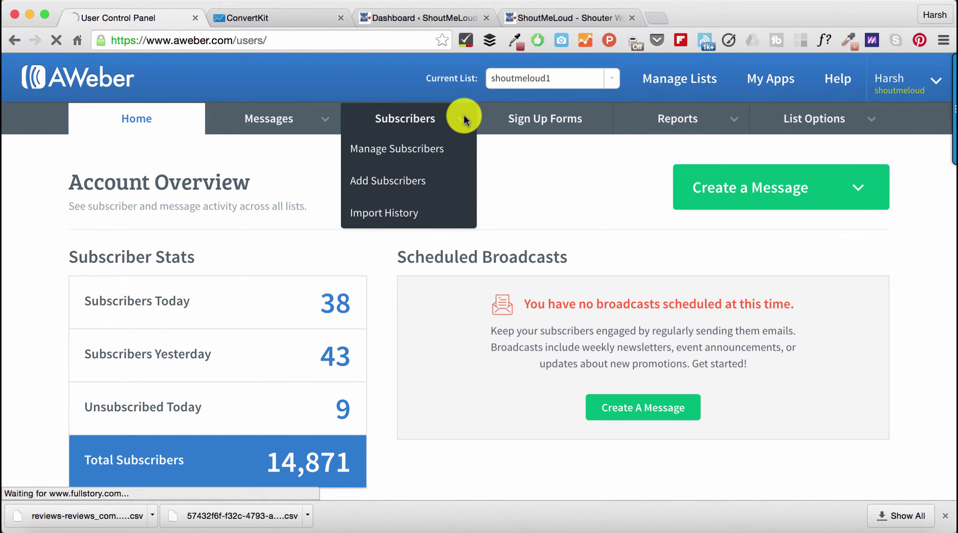
left_click(436, 148)
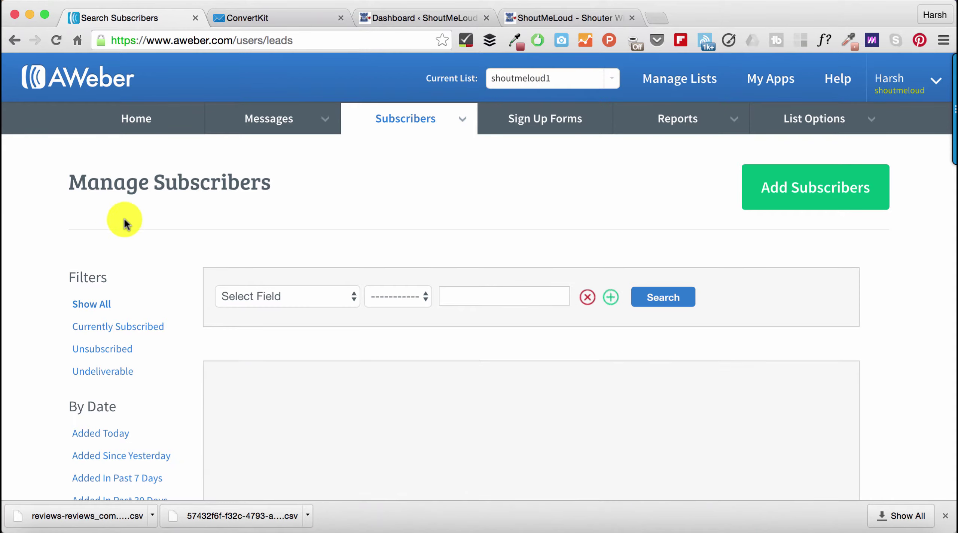
Filter by Unsubscribed, then by Undeliverable, finding no matching subscribers
scroll(124, 221, "down", 1)
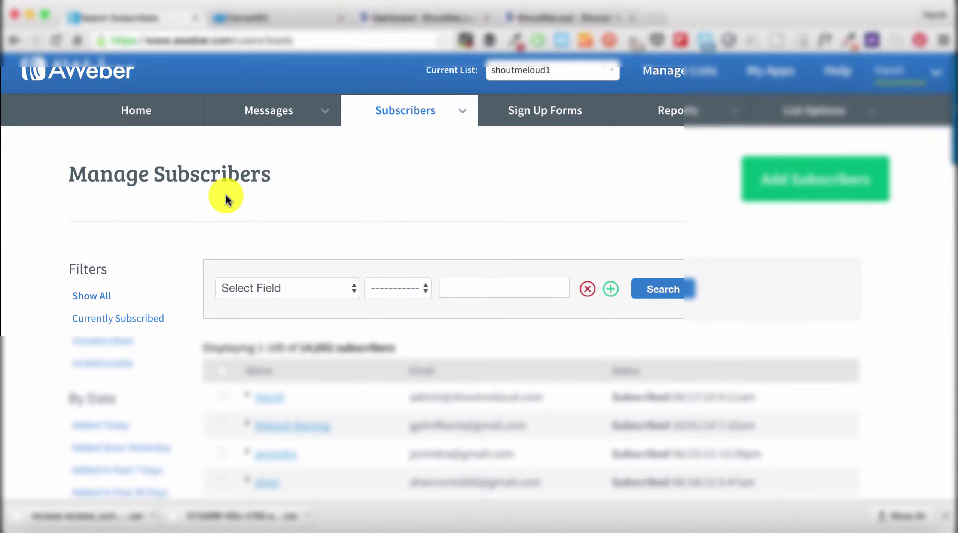
scroll(226, 200, "down", 1)
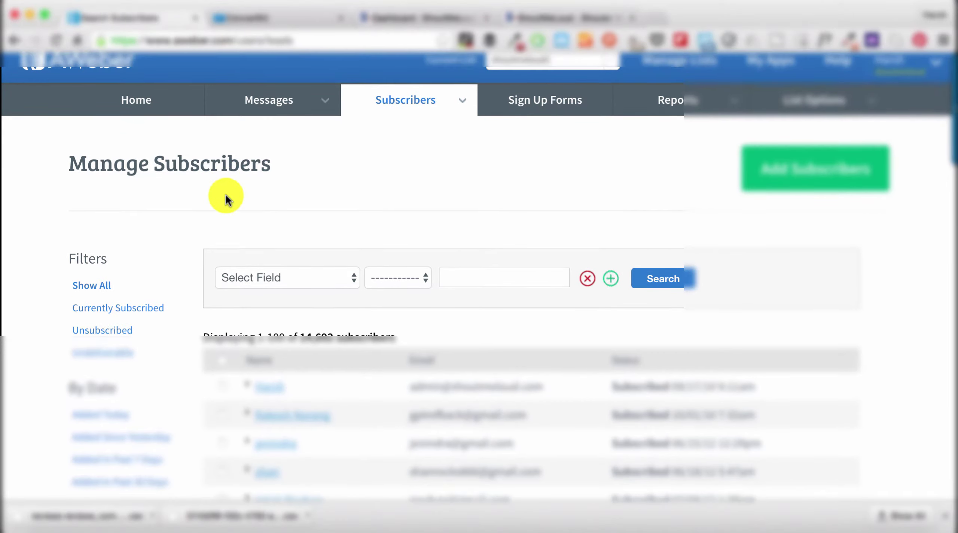
left_click(127, 330)
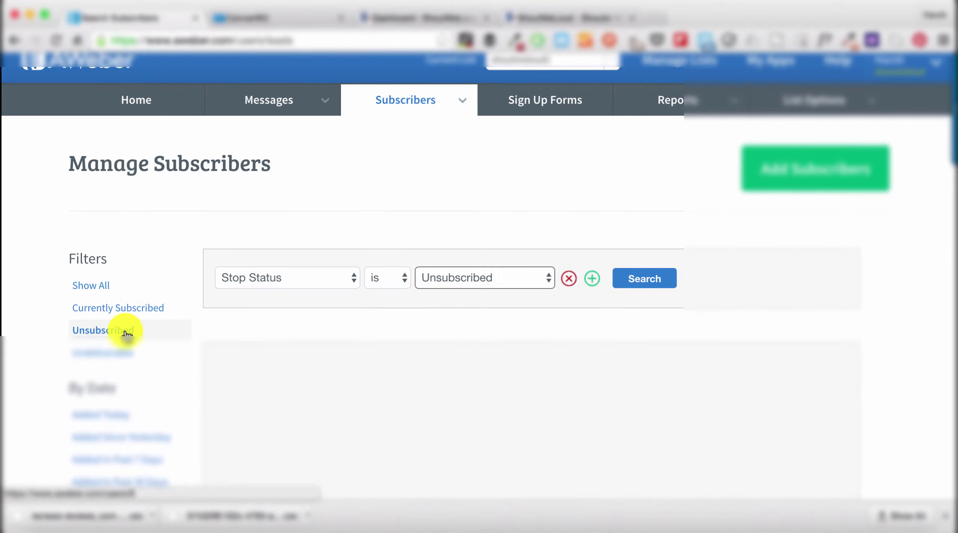
scroll(190, 234, "down", 3)
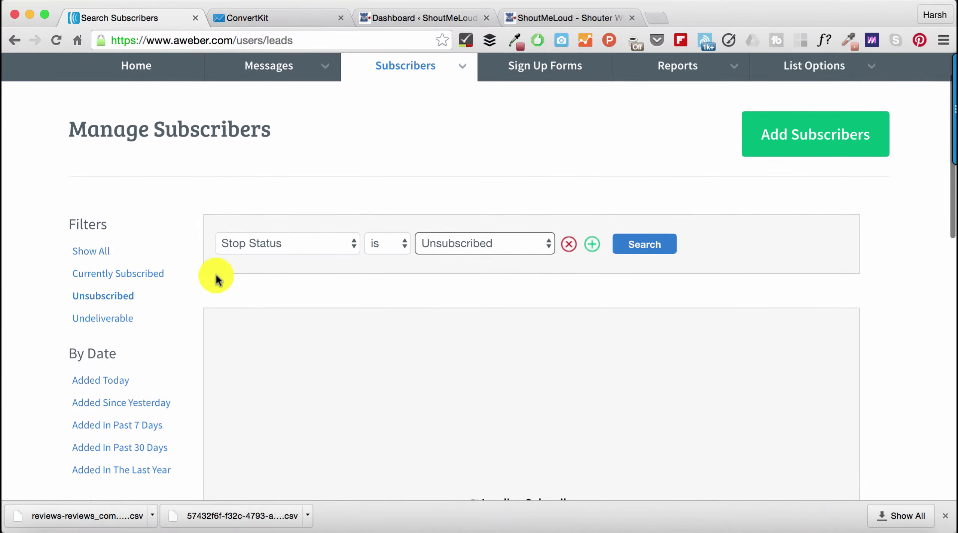
scroll(215, 285, "down", 1)
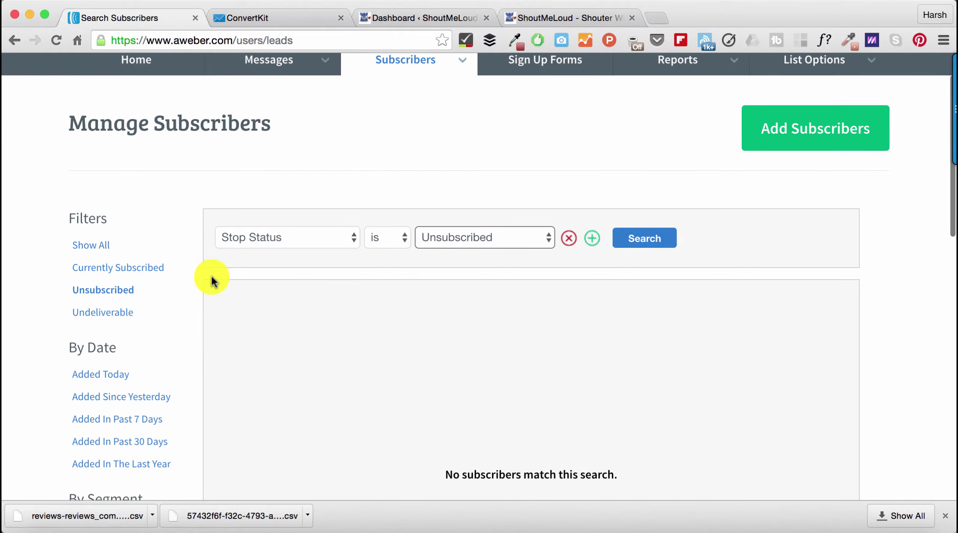
left_click(131, 315)
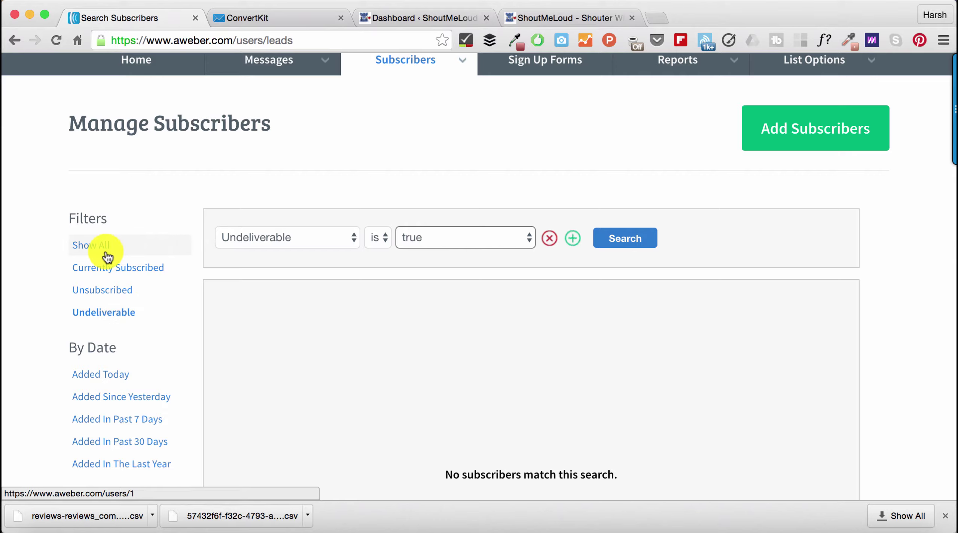
Clear the filter to show all 14,692 AWeber subscribers and return to the top
left_click(107, 257)
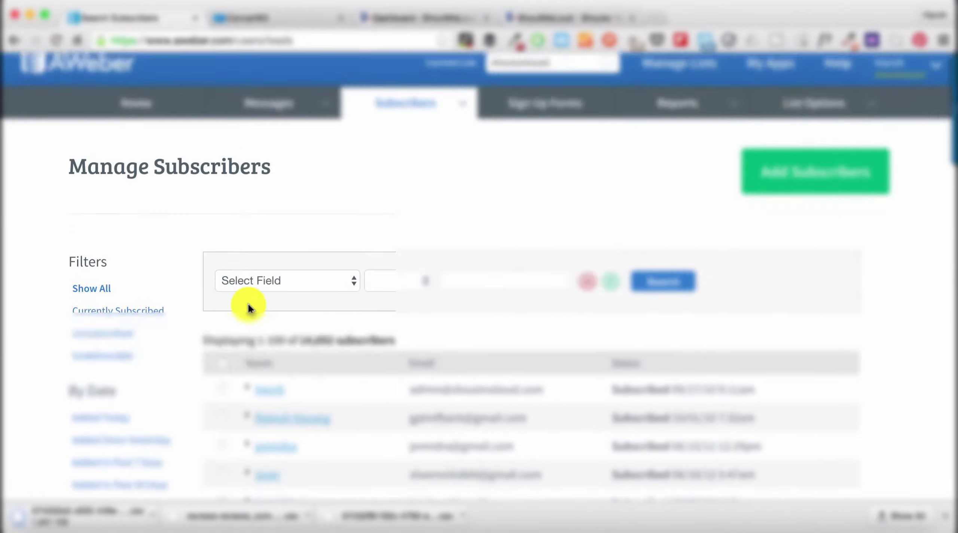
scroll(247, 302, "up", 1)
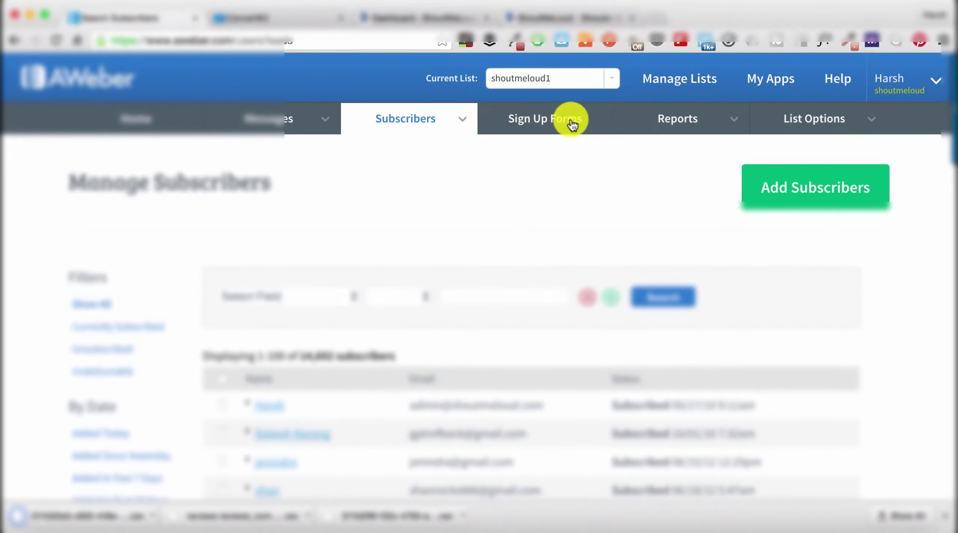
Review AWeber's Manage Lists table of subscriber and unsubscribe counts per list
left_click(655, 79)
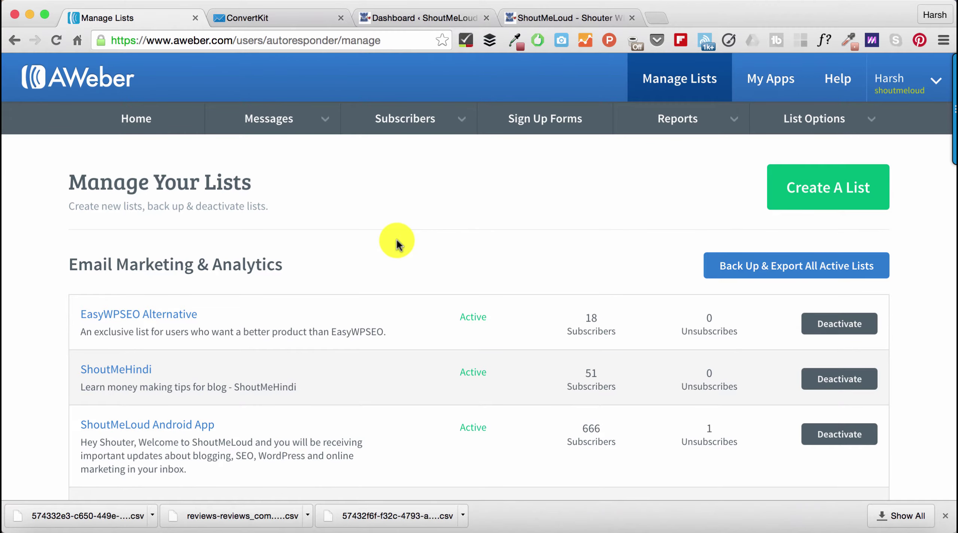
scroll(401, 251, "down", 3)
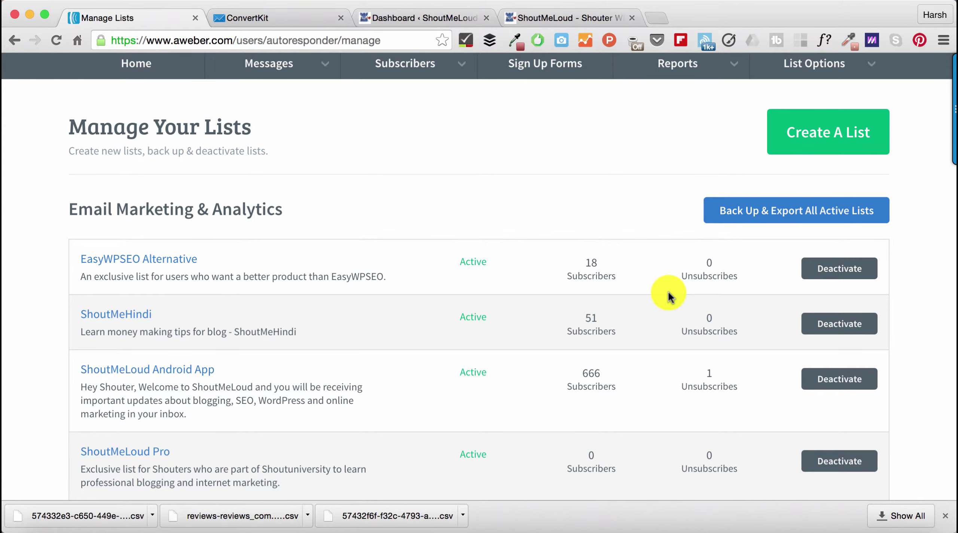
scroll(668, 291, "up", 3)
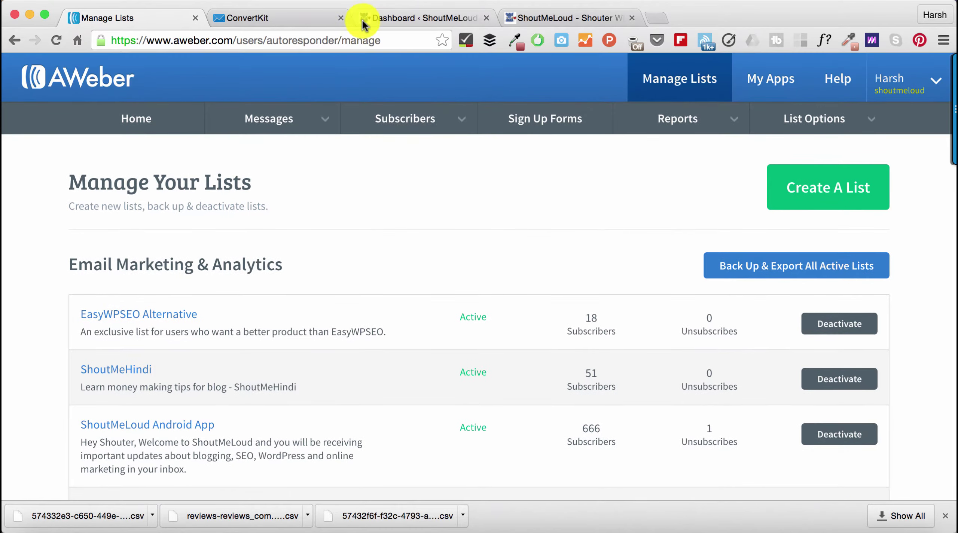
Browse the ConvertKit subscribers page and highlight the 'SML Aweber Imported' tag name
left_click(311, 17)
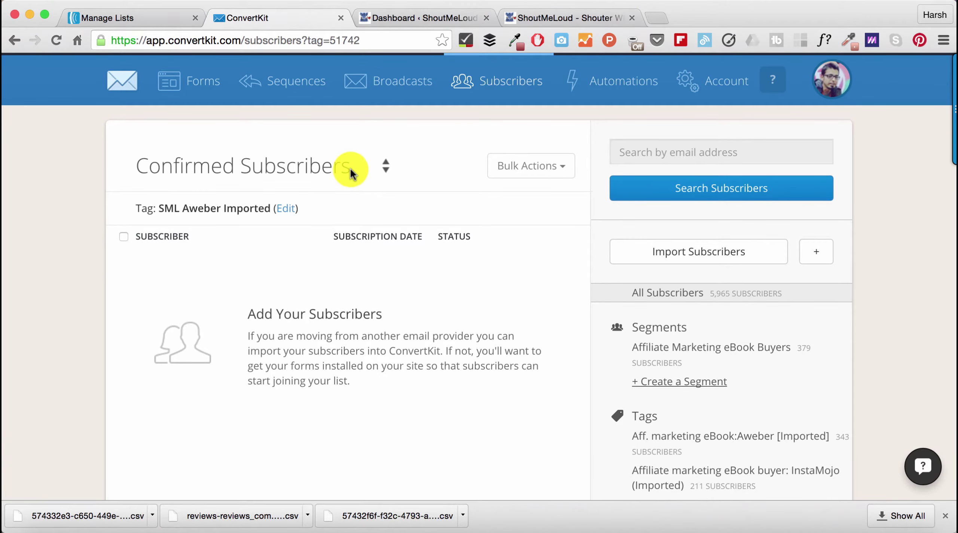
scroll(350, 169, "down", 4)
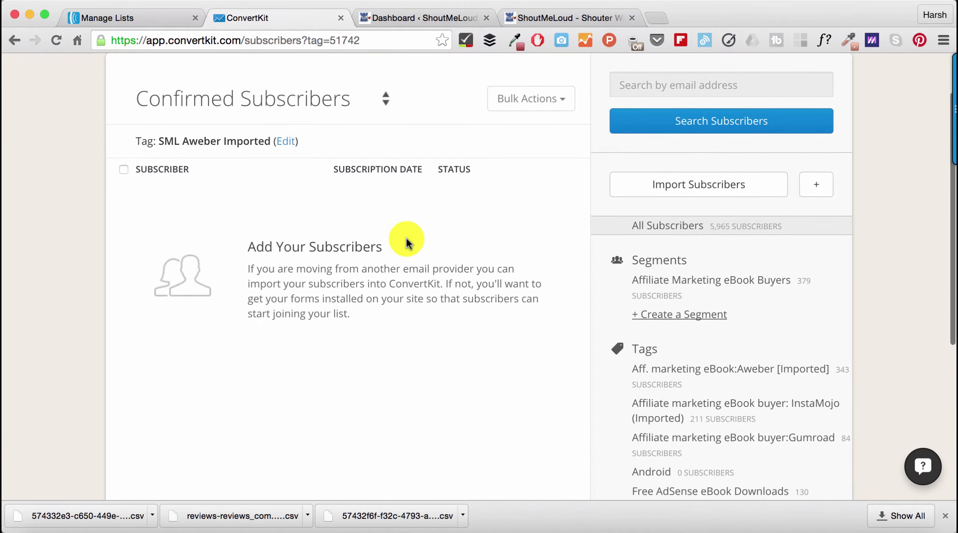
scroll(407, 243, "down", 1)
scroll(523, 192, "down", 1)
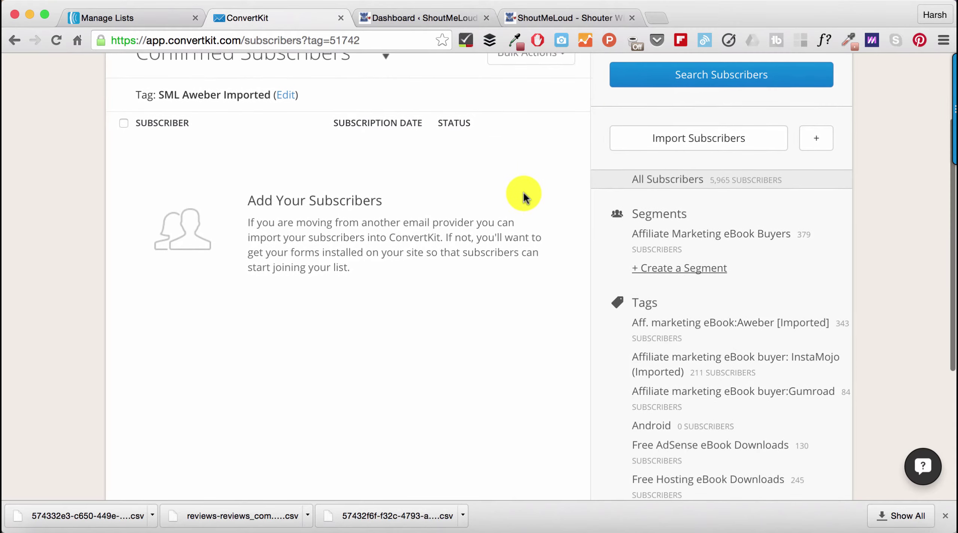
scroll(655, 267, "down", 1)
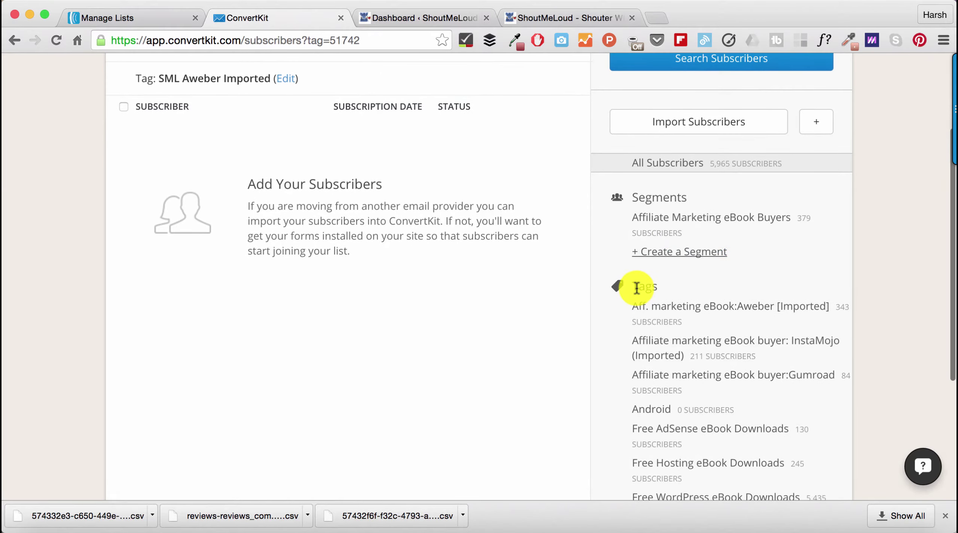
left_click_drag(647, 205, 641, 203)
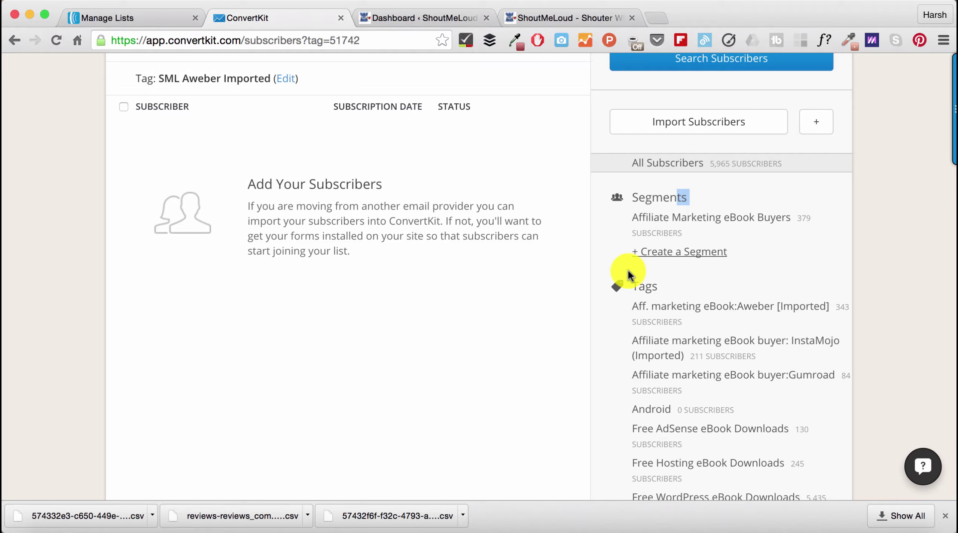
scroll(628, 271, "down", 5)
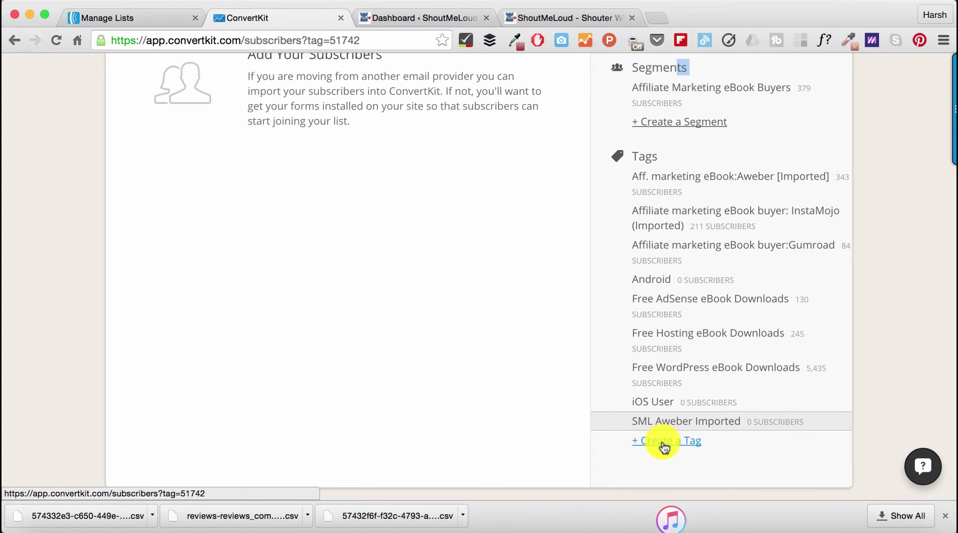
scroll(492, 304, "up", 6)
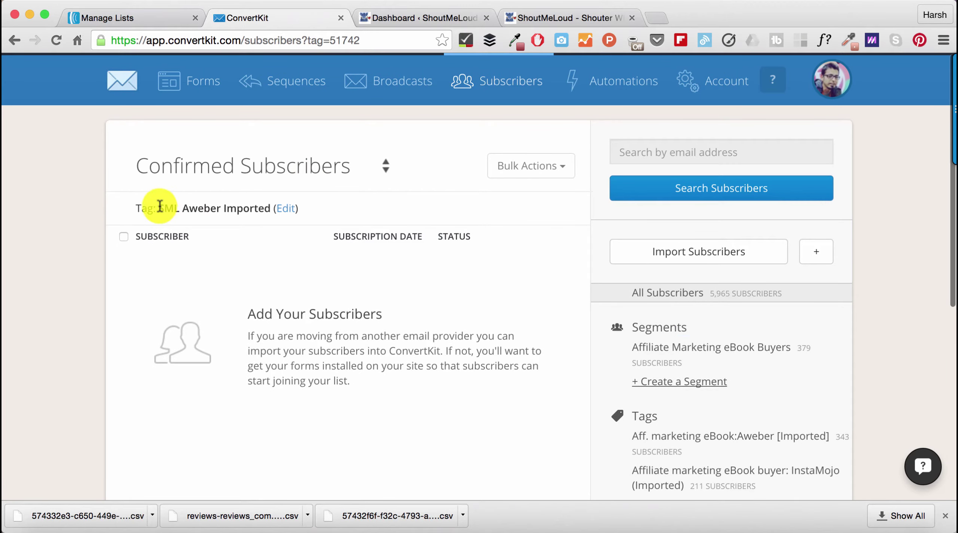
left_click_drag(161, 208, 272, 210)
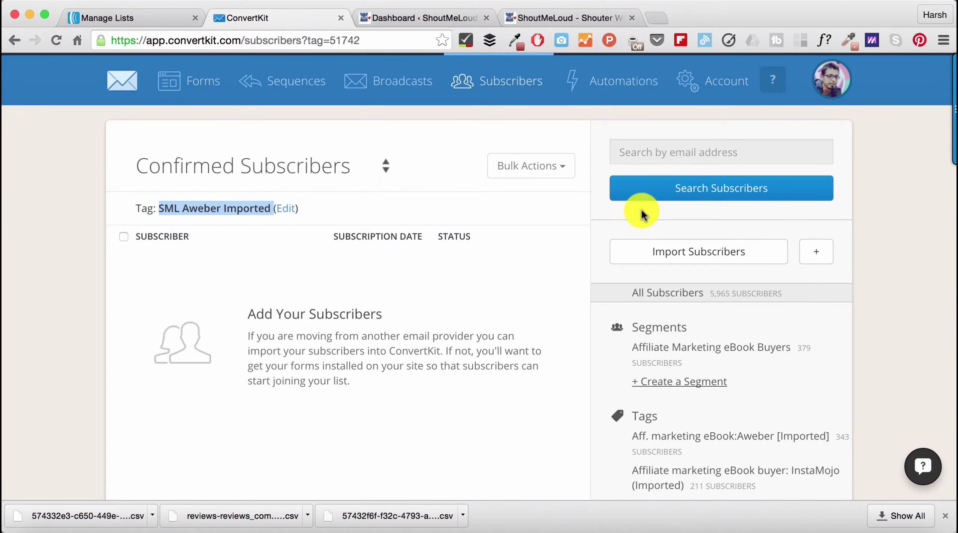
Start a subscriber import targeting the 'SML Aweber Imported' tag
left_click(702, 255)
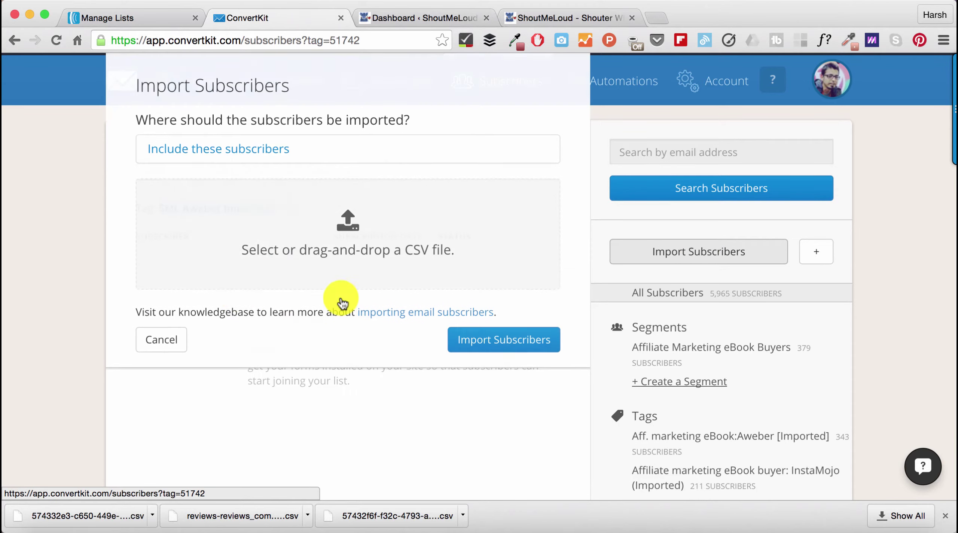
scroll(243, 285, "down", 3)
scroll(242, 286, "down", 1)
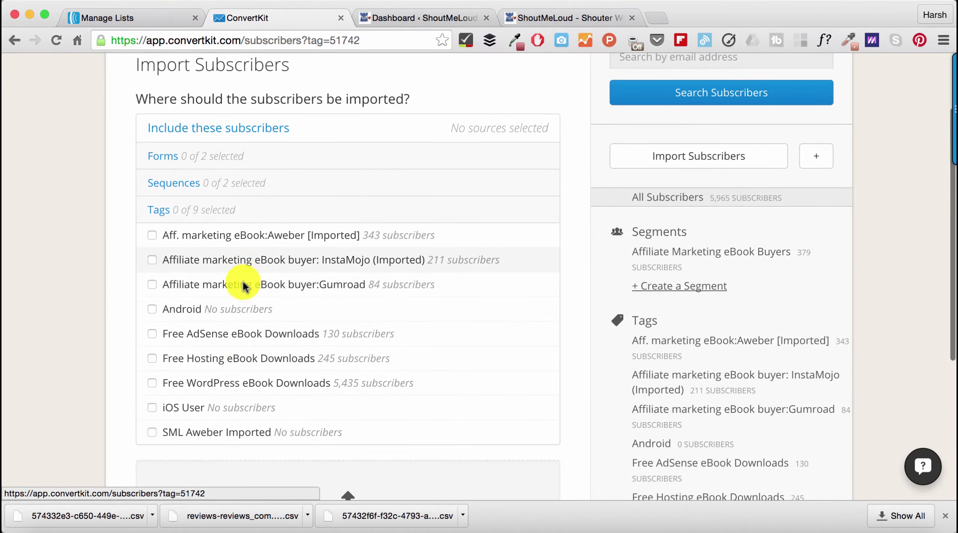
left_click(152, 433)
scroll(121, 378, "down", 3)
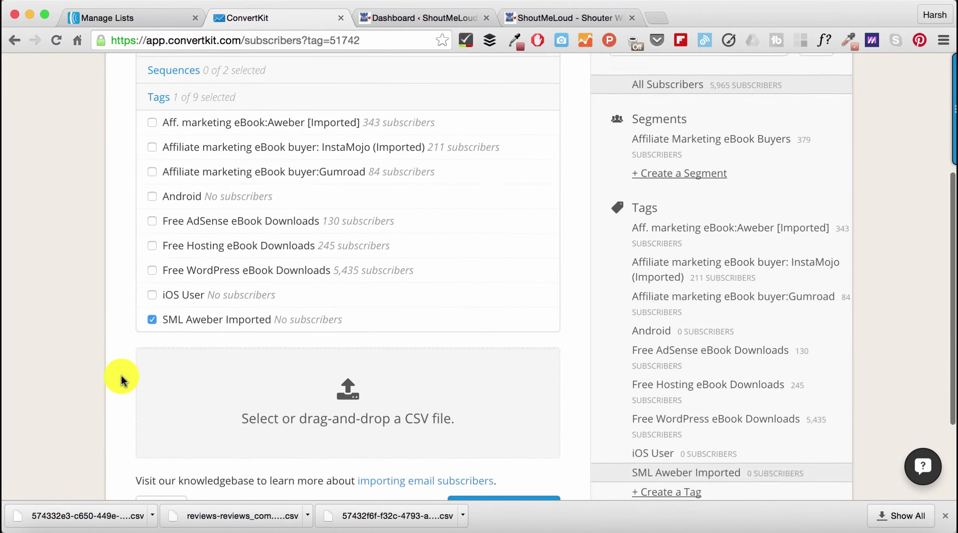
Map the CSV's Email column to the Email field, with Name initially set to First name
left_click_drag(101, 521, 306, 391)
scroll(394, 304, "down", 1)
scroll(393, 304, "down", 6)
left_click(348, 275)
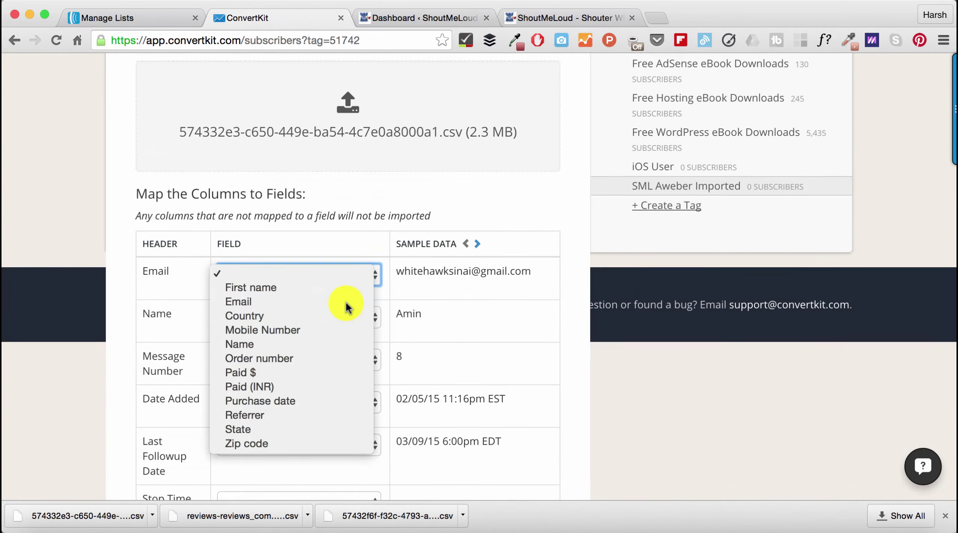
left_click(346, 301)
left_click(348, 316)
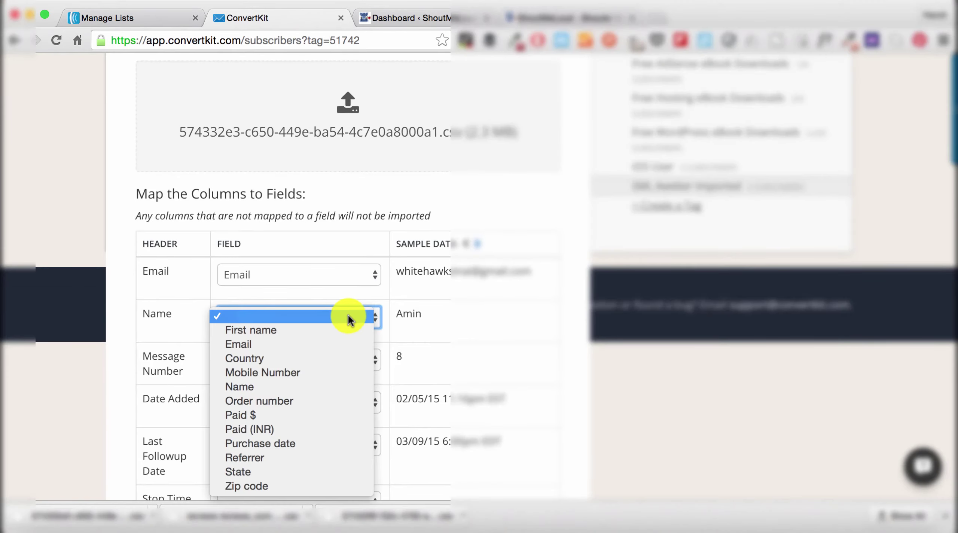
left_click(335, 329)
scroll(328, 350, "down", 1)
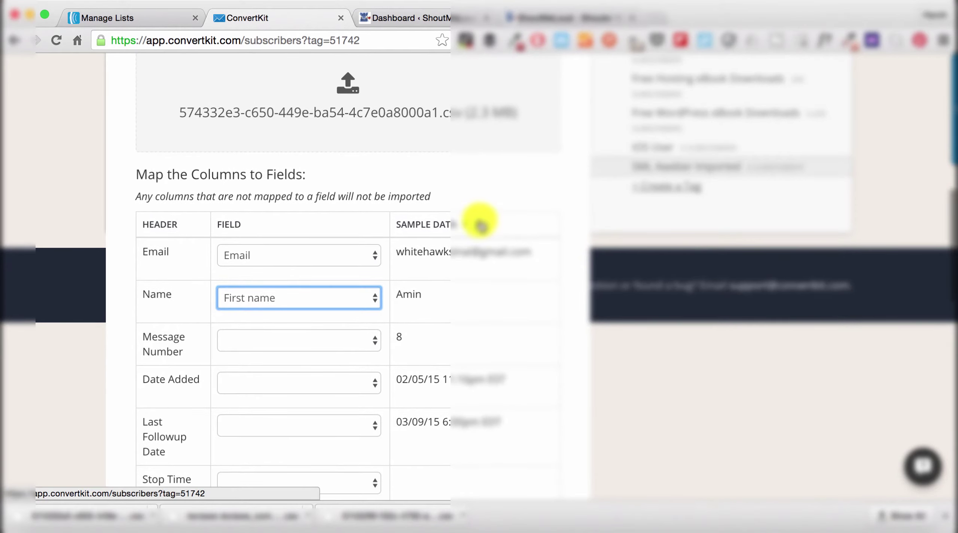
Preview several sample records and map the Name column to the Name field
left_click(481, 224)
left_click(482, 224)
left_click(482, 224)
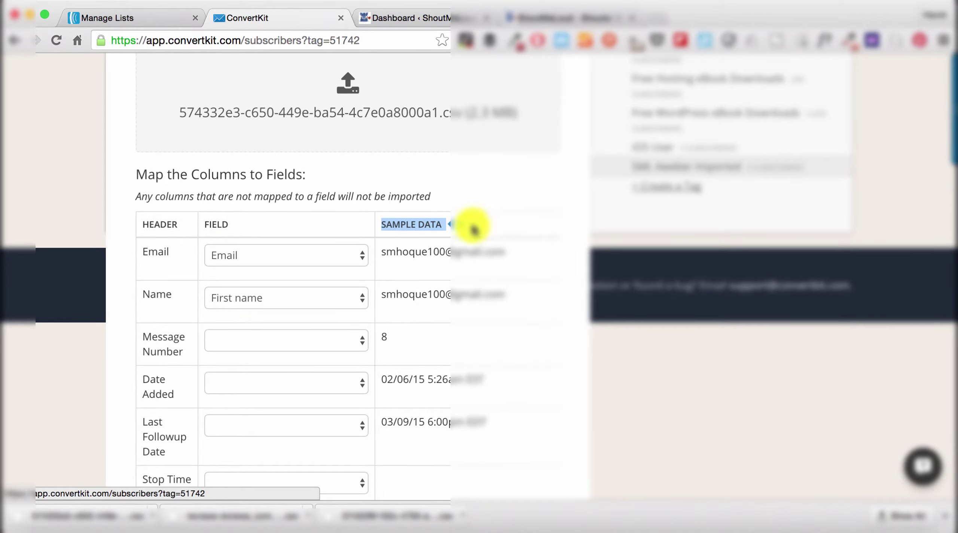
left_click(466, 224)
left_click(294, 302)
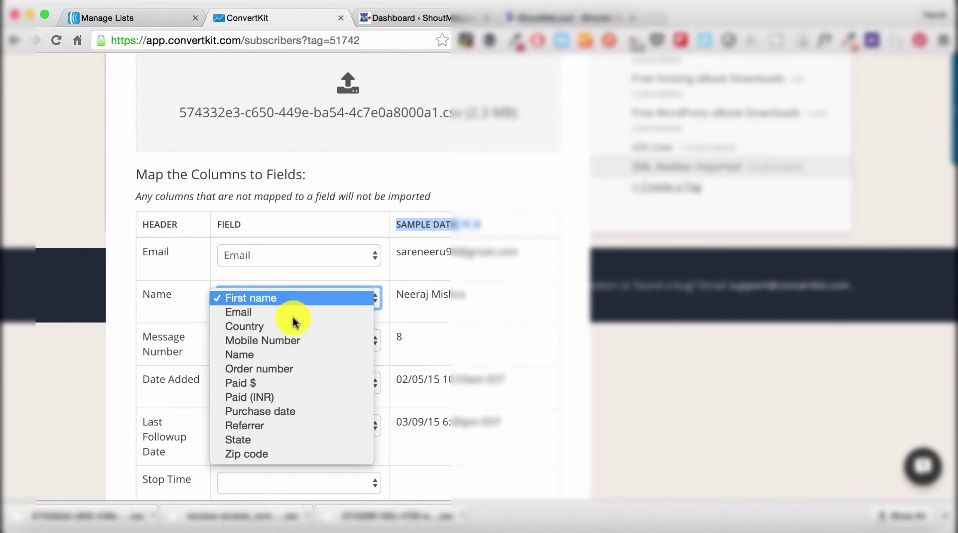
left_click(289, 350)
scroll(298, 307, "down", 3)
left_click(296, 240)
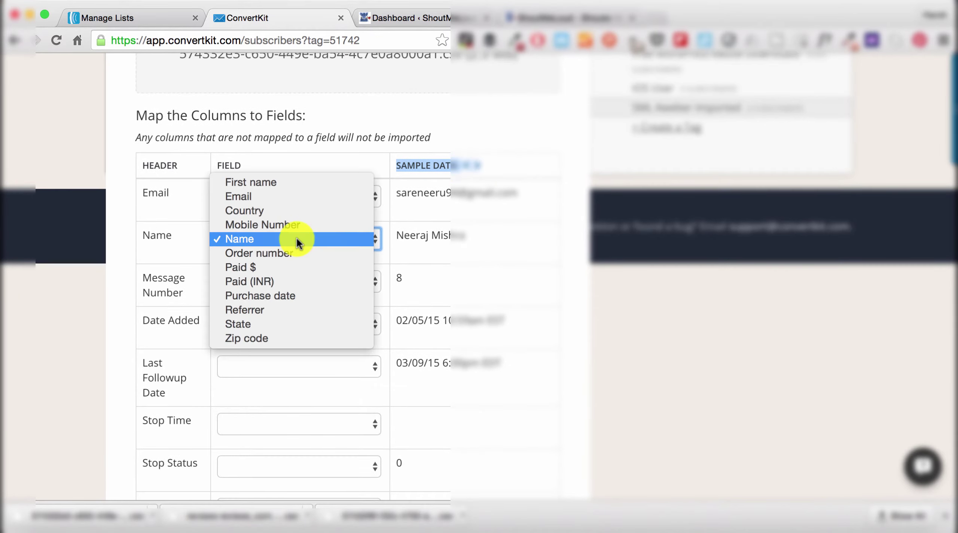
left_click(296, 237)
scroll(298, 288, "down", 2)
Map Date Added to Purchase date and leave Last Followup Date unmapped
left_click(303, 289)
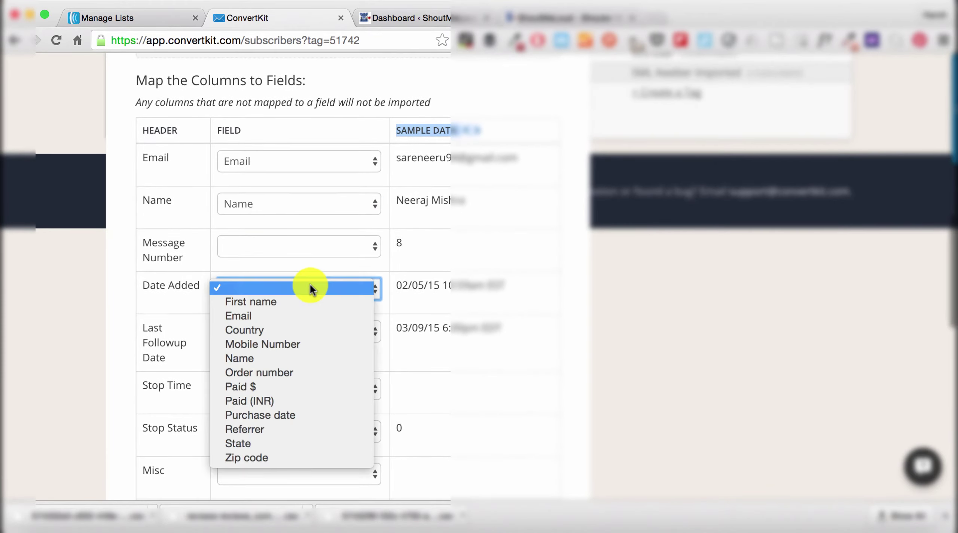
left_click(290, 415)
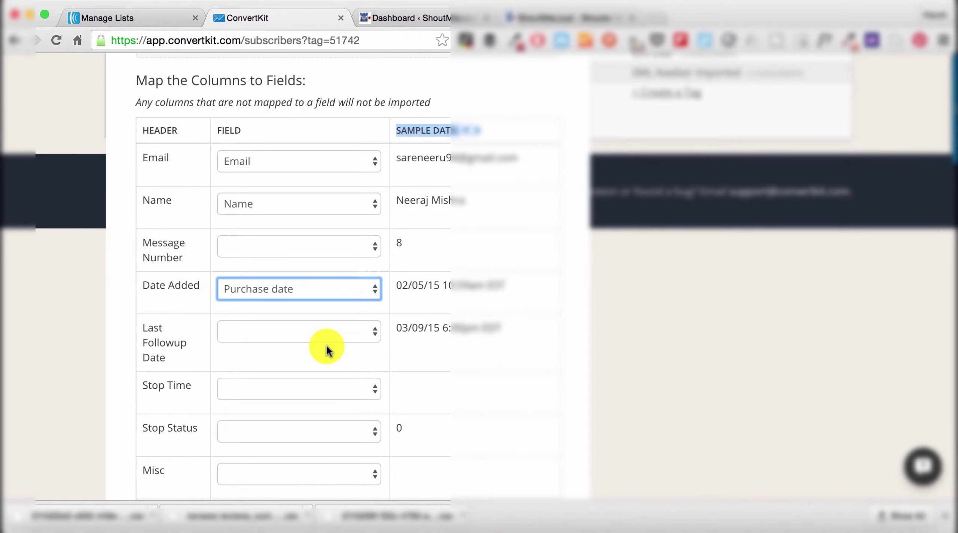
scroll(326, 346, "down", 2)
left_click(317, 298)
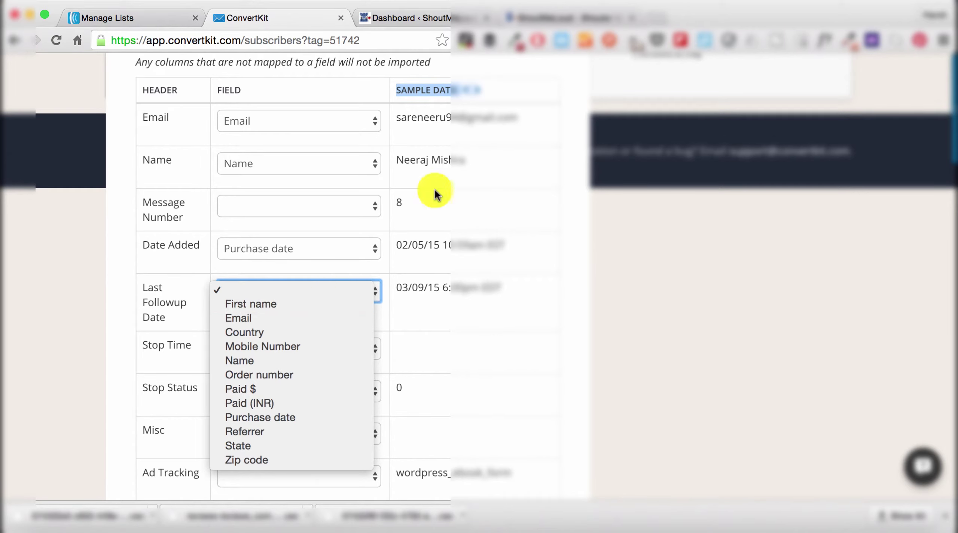
left_click(438, 152)
scroll(438, 149, "up", 15)
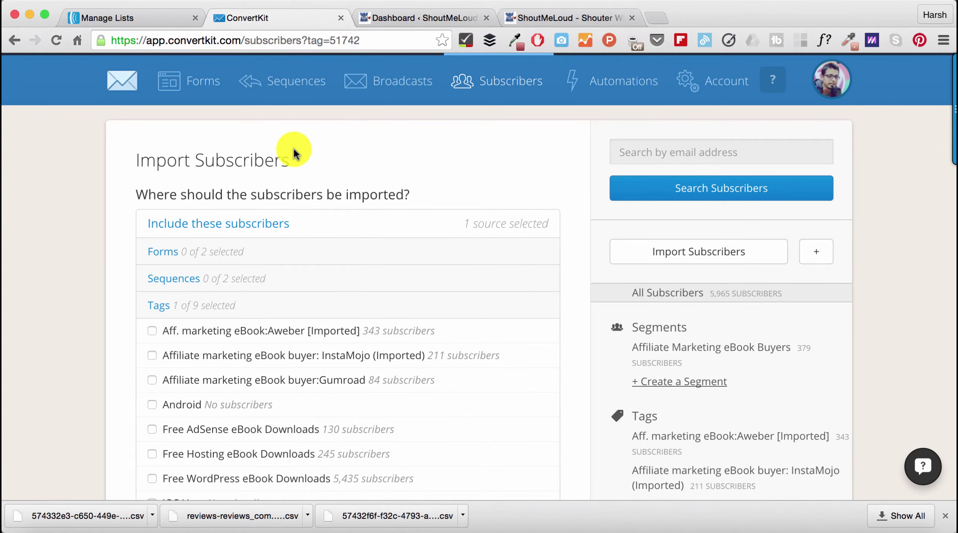
Map Web Form URL to Referrer and leave IP Address unmapped
scroll(294, 148, "down", 10)
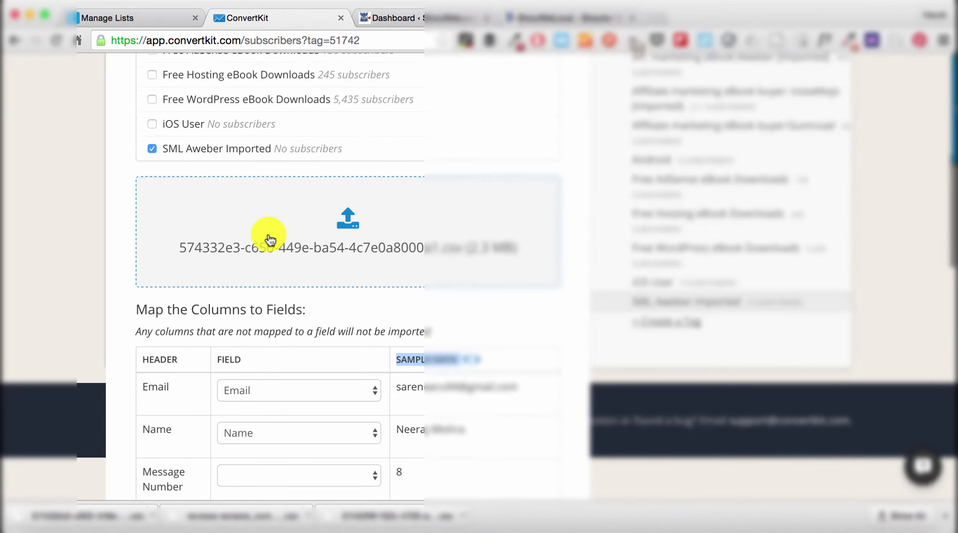
scroll(268, 232, "down", 2)
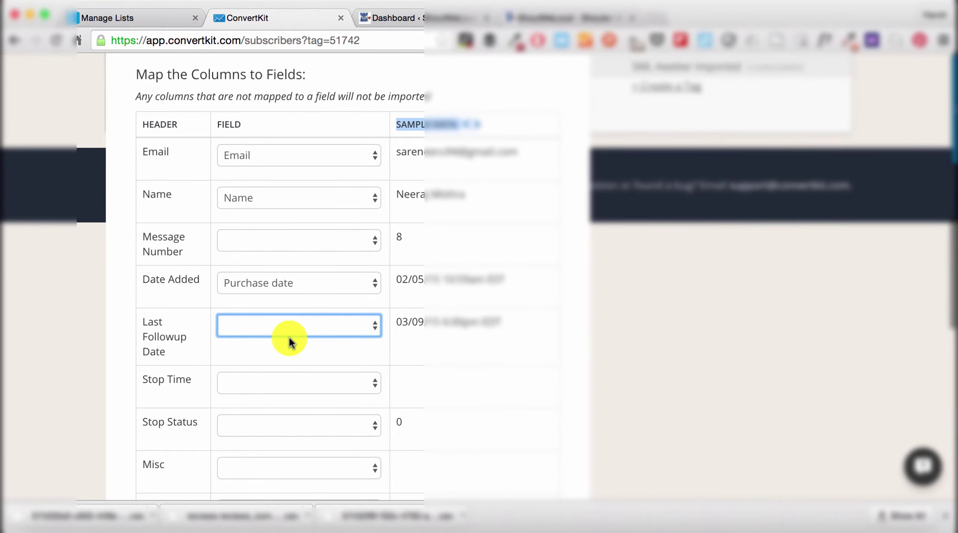
scroll(289, 336, "down", 4)
scroll(289, 336, "down", 4)
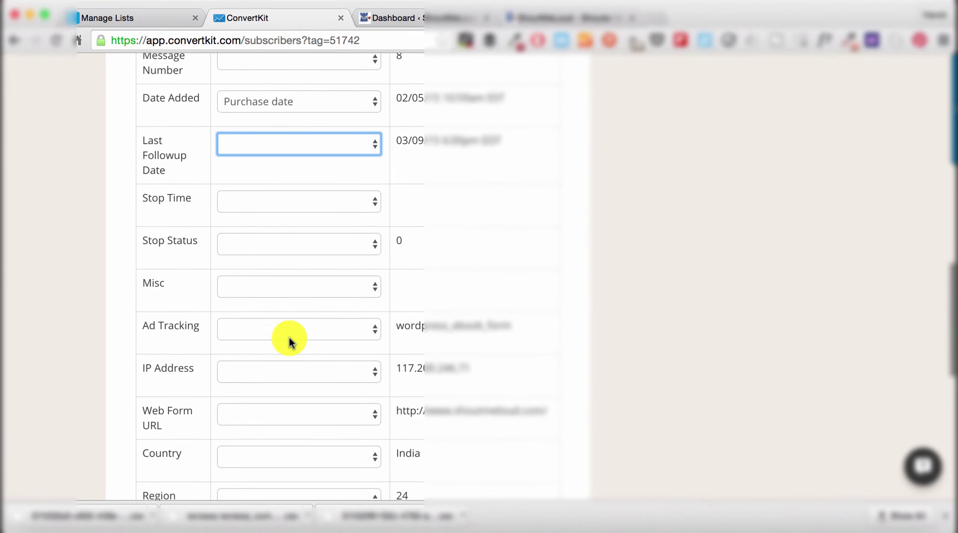
scroll(289, 337, "down", 2)
left_click(308, 218)
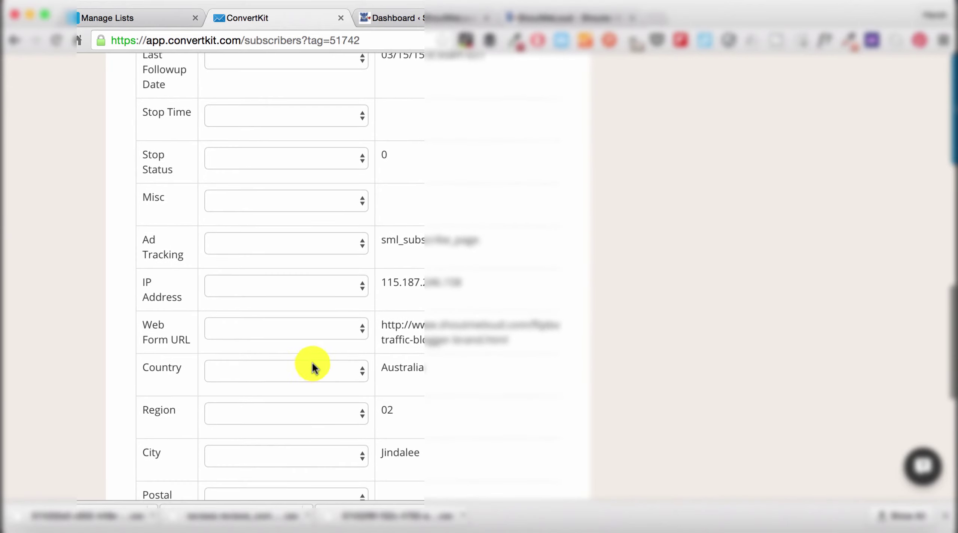
left_click(316, 337)
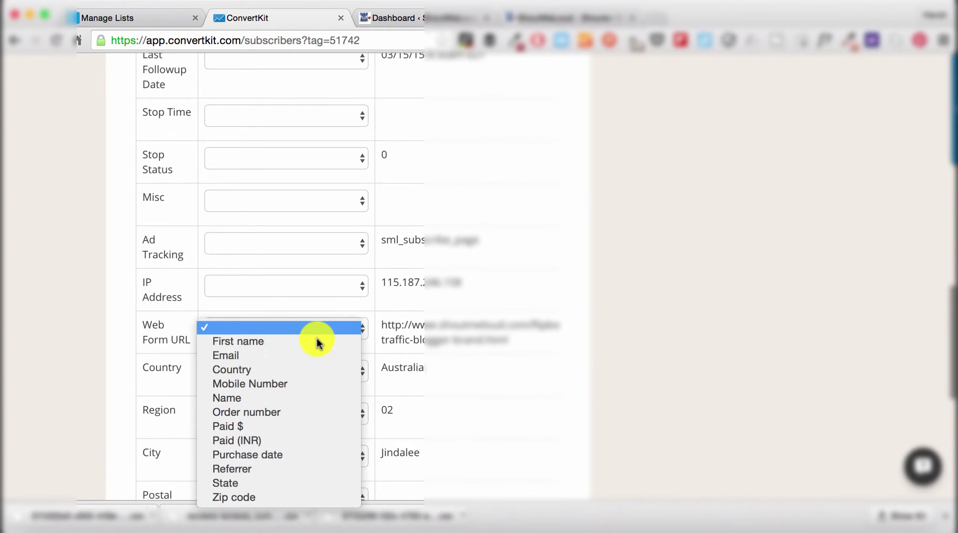
left_click(297, 468)
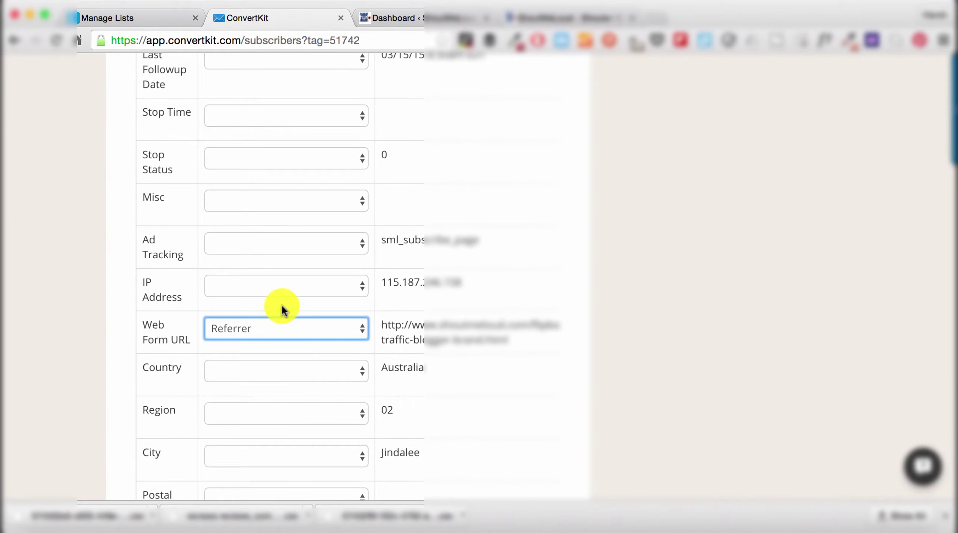
left_click(287, 287)
left_click(467, 305)
Map City to State and Postal Code to Zip code, then review the mapping
scroll(462, 297, "down", 3)
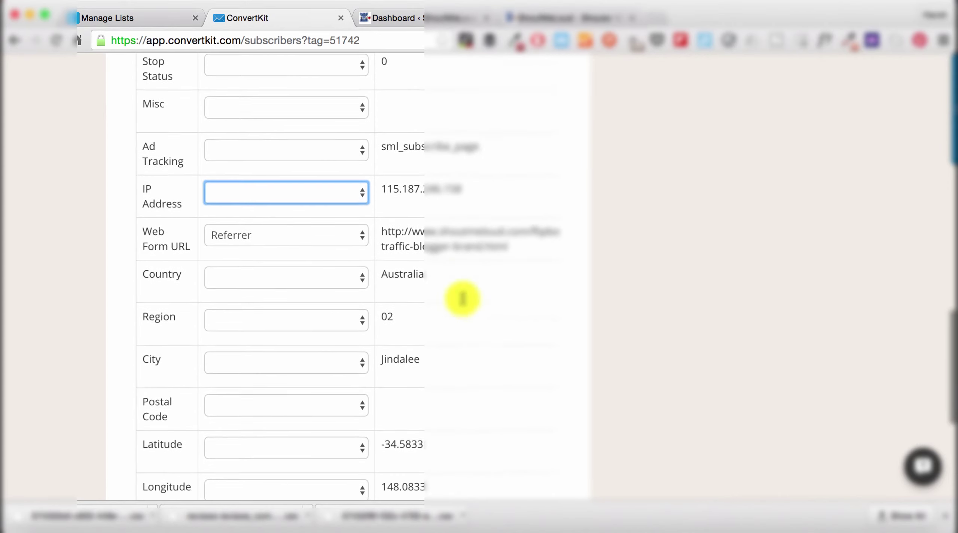
left_click(343, 345)
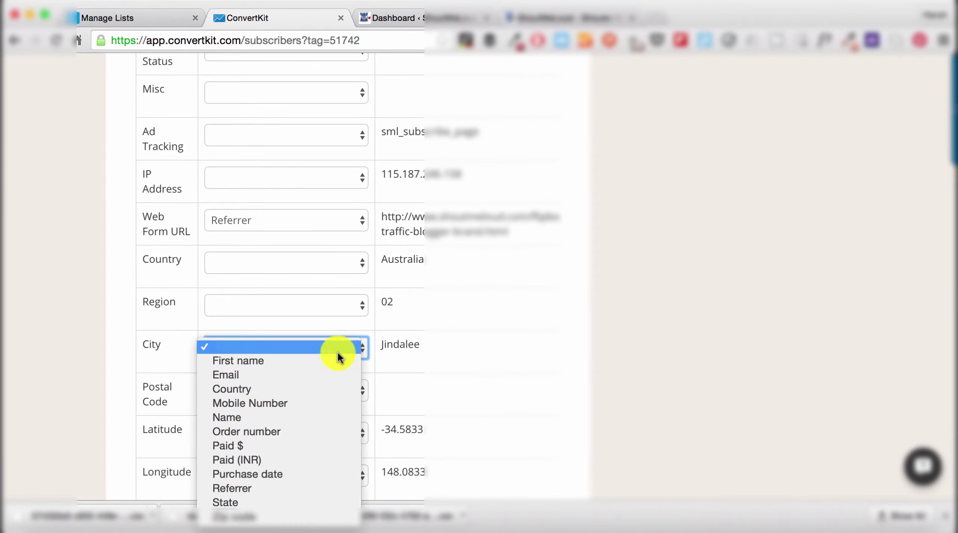
left_click(291, 506)
scroll(395, 389, "down", 2)
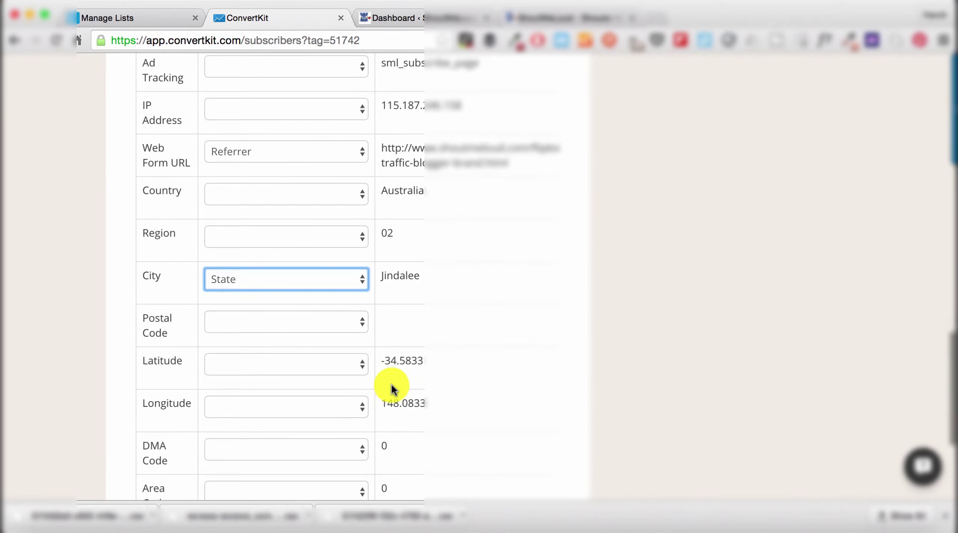
left_click(323, 321)
left_click(298, 482)
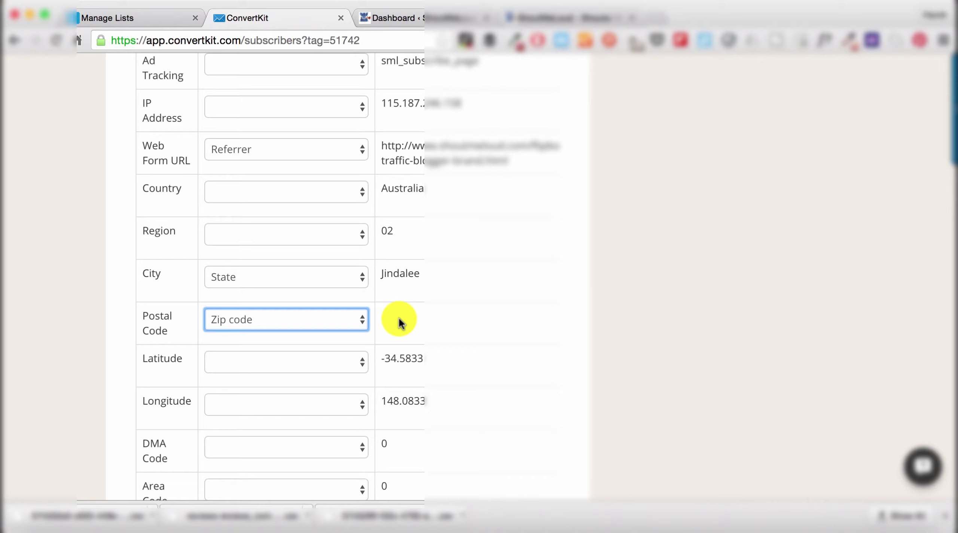
scroll(398, 320, "down", 10)
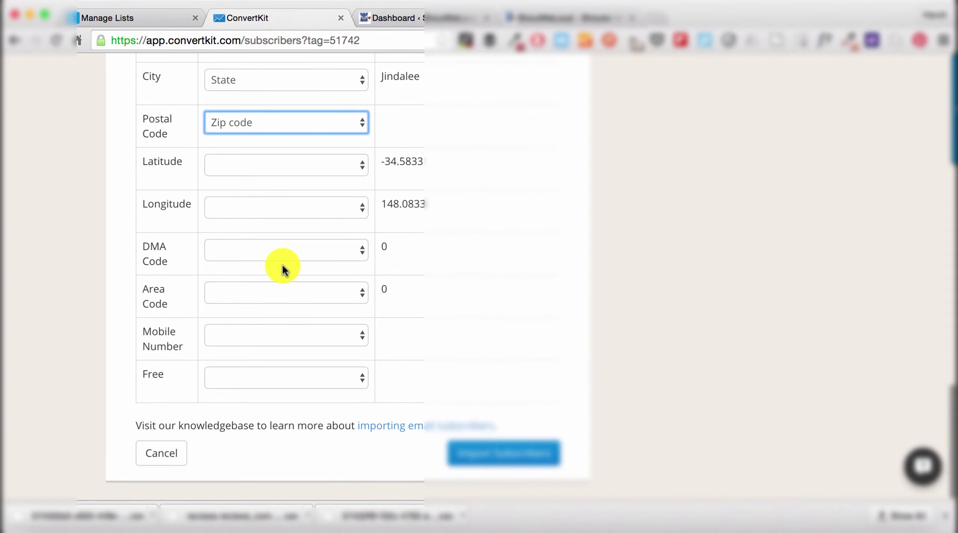
scroll(270, 208, "up", 20)
scroll(268, 207, "up", 5)
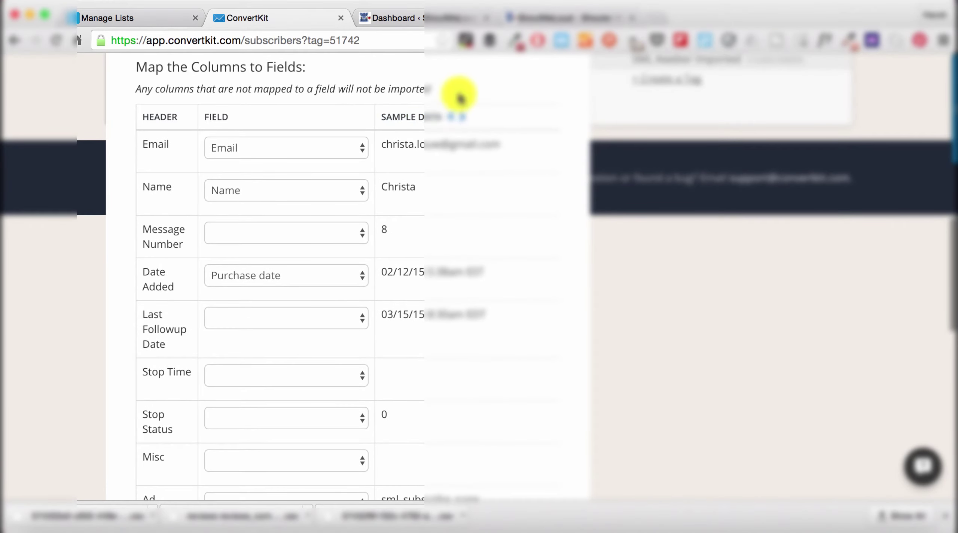
Import the mapped subscribers into ConvertKit, then switch to the ShoutMeLoud homepage
scroll(396, 178, "down", 20)
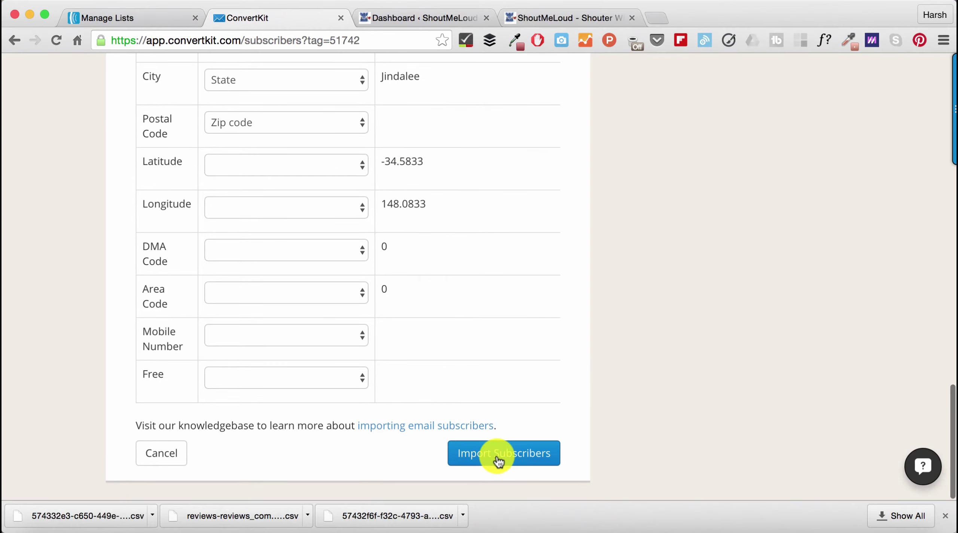
left_click(496, 454)
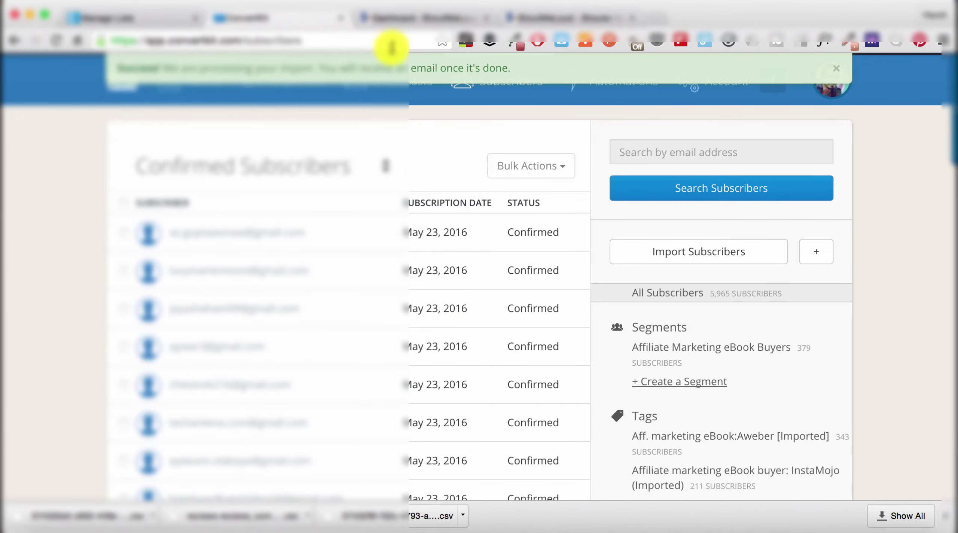
left_click(552, 17)
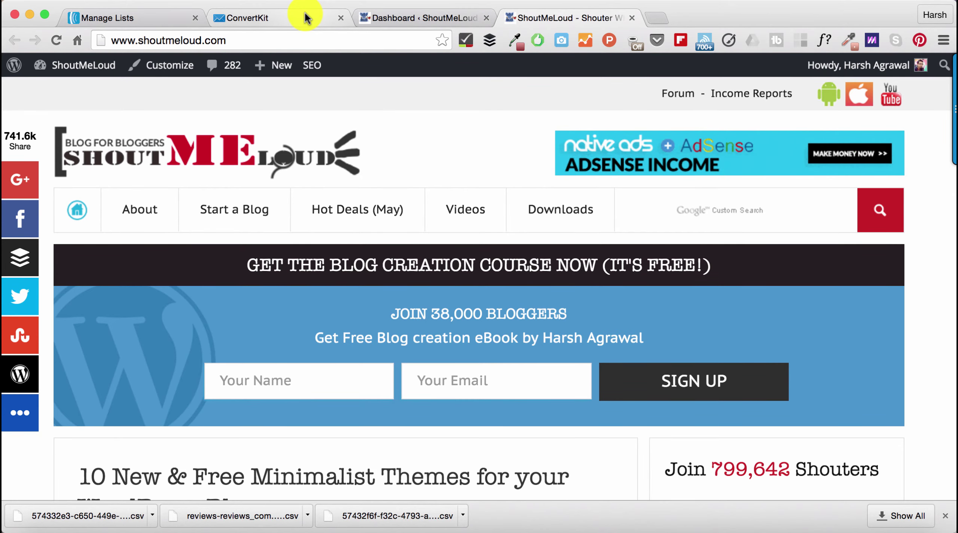
Open the ConvertKit Team support chat from the Confirmed Subscribers page
left_click(306, 18)
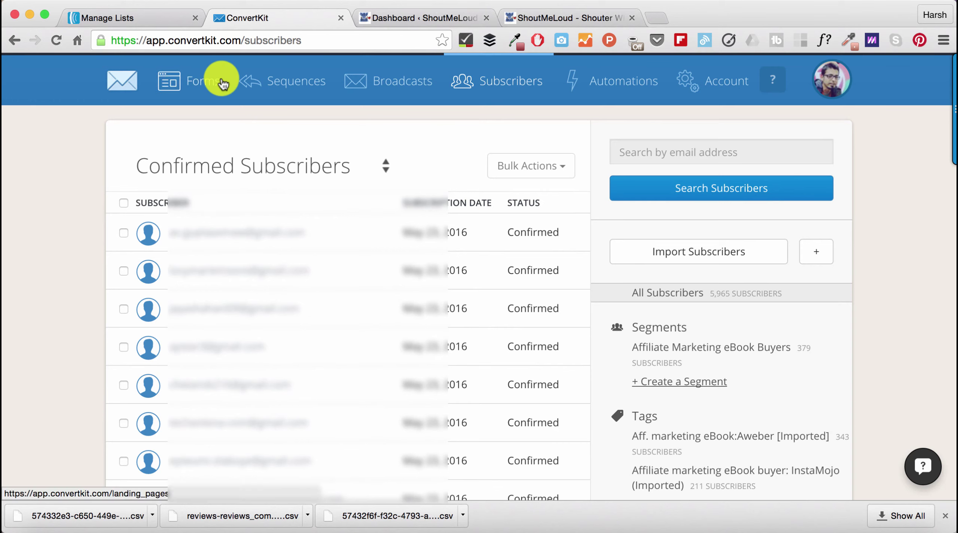
left_click(922, 466)
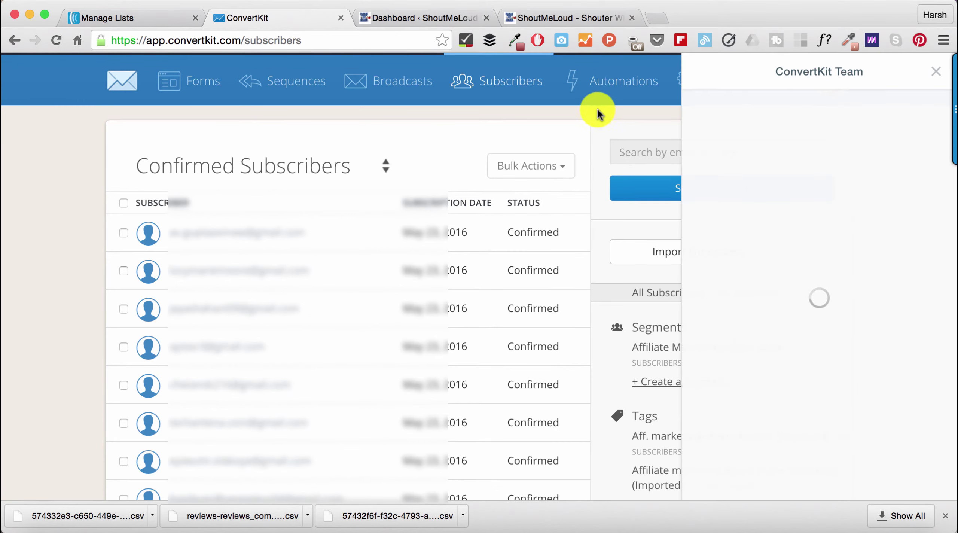